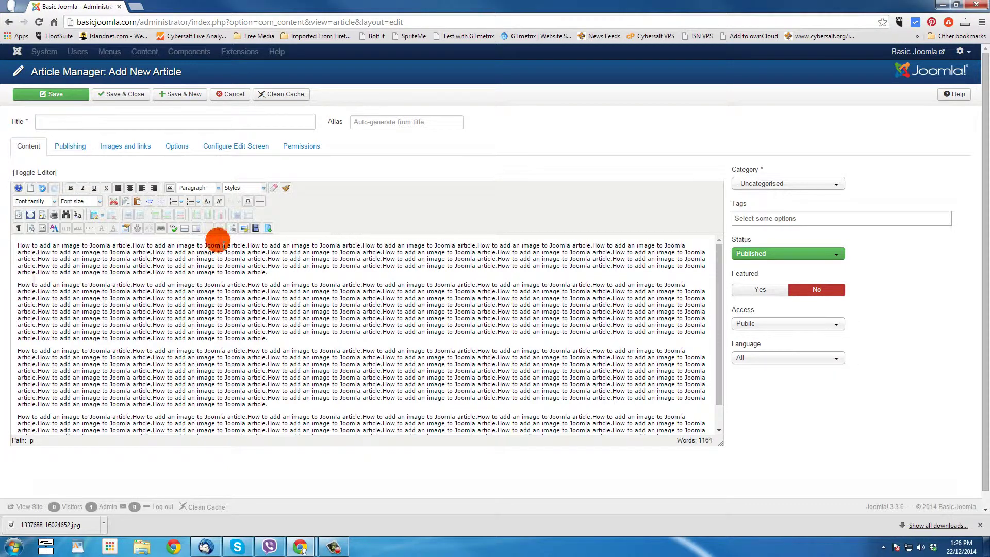
# Bring up the Image Manager Extended dialog from the new article's editor toolbar
pyautogui.click(244, 229)
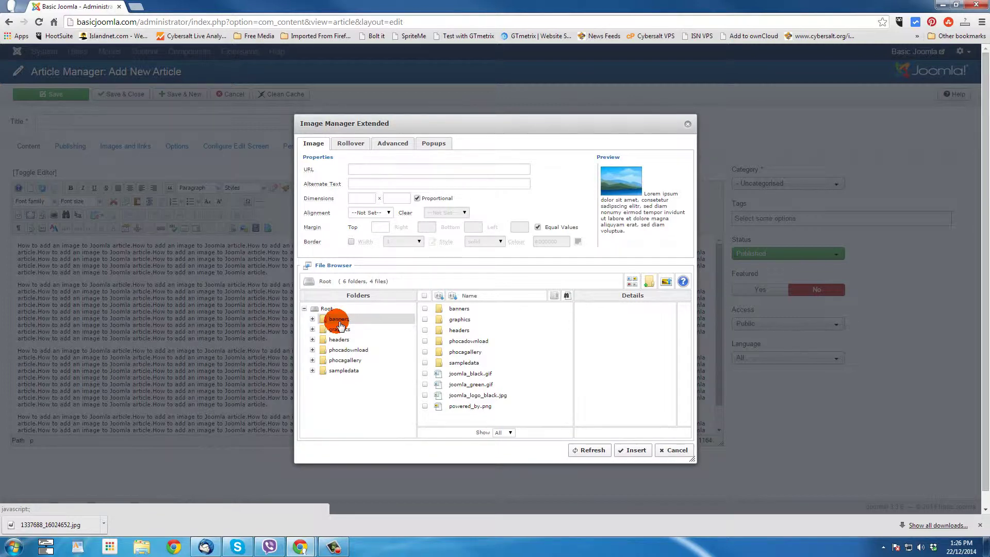
# Select maple.jpg in the headers folder, giving URL images/headers/maple.jpg at 700 × 180
pyautogui.click(460, 331)
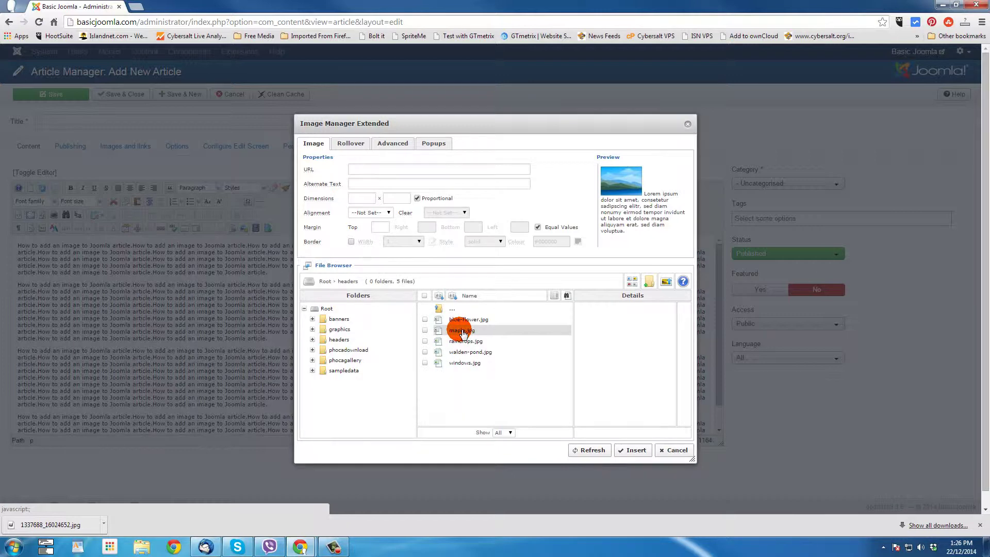
pyautogui.click(462, 333)
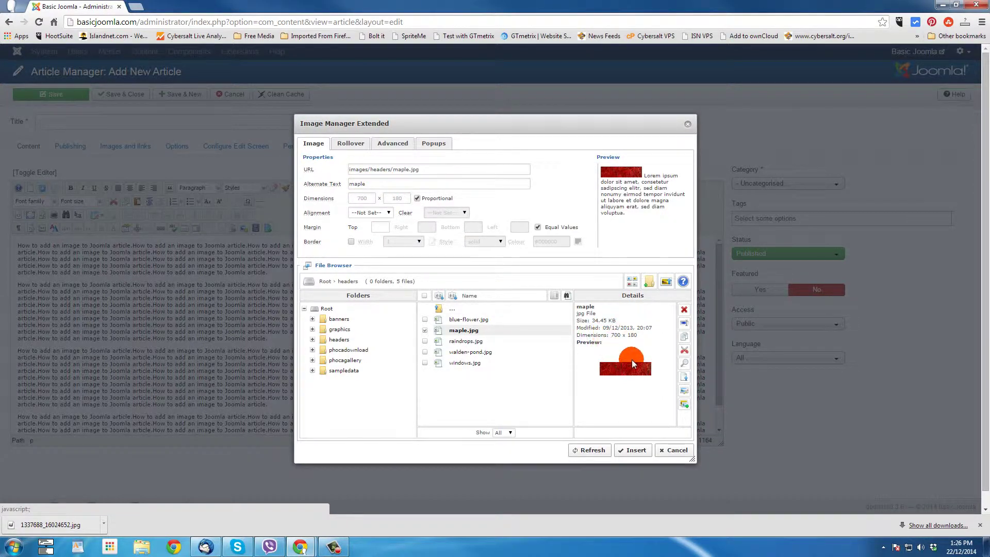
pyautogui.click(454, 331)
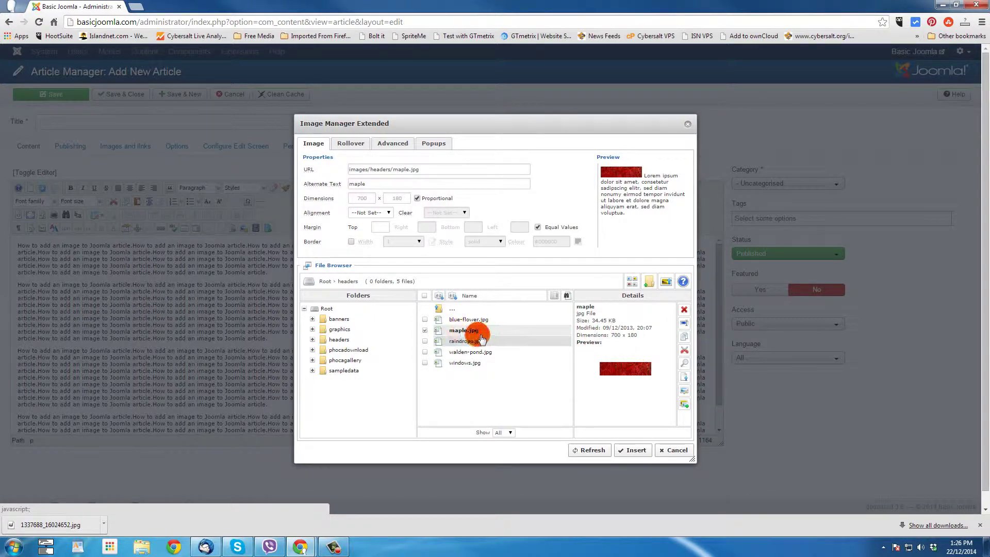
# Go back up to Root and reload its listing of six folders and four files
pyautogui.click(456, 311)
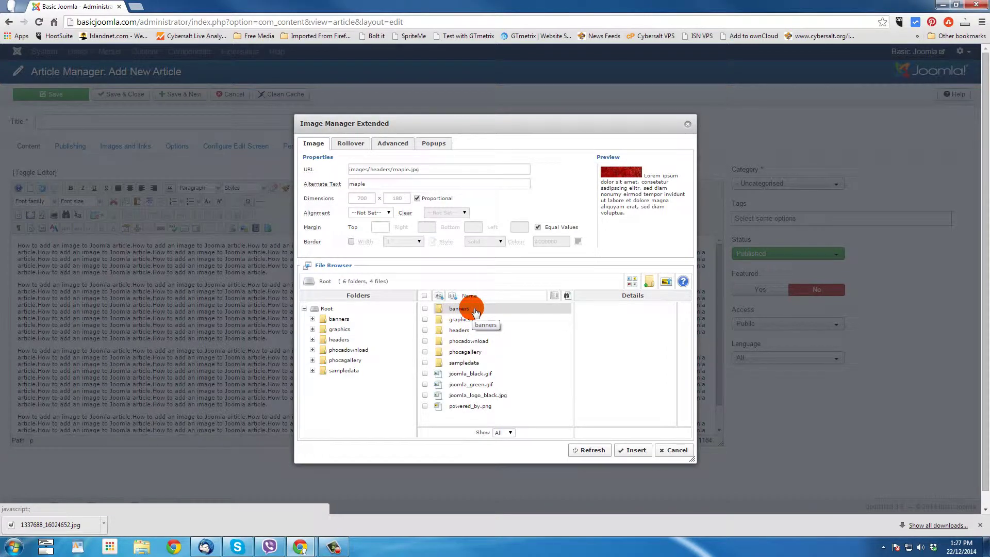
pyautogui.click(329, 309)
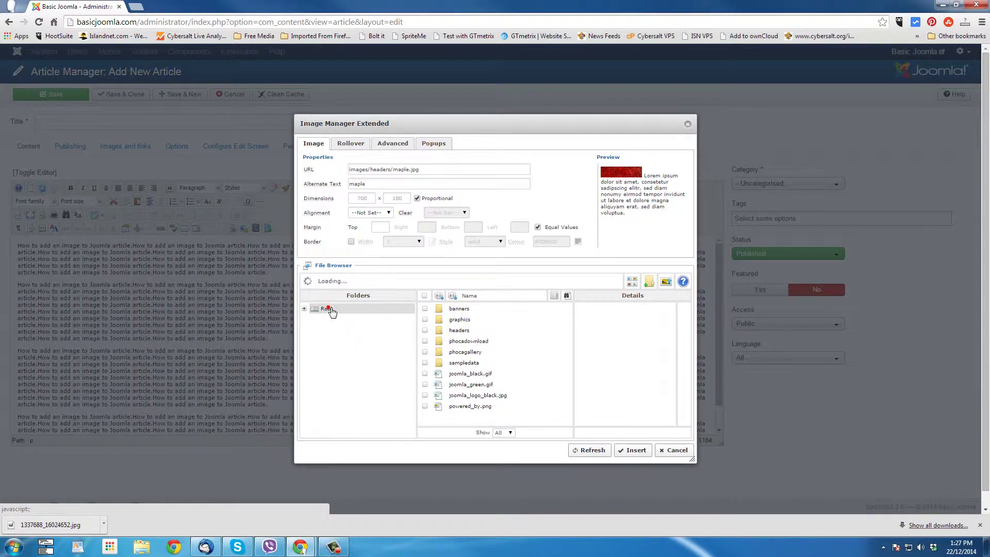
pyautogui.click(329, 309)
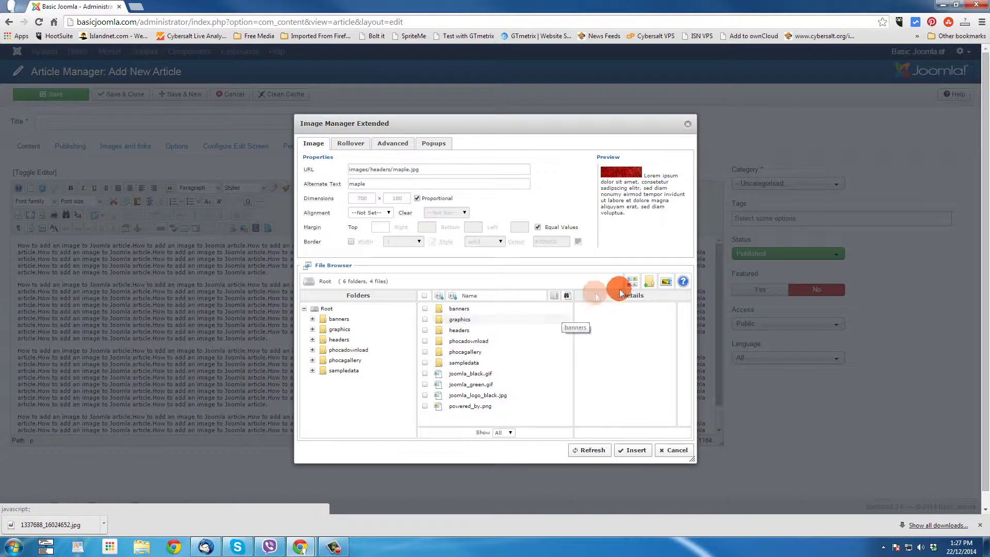
# Create a new folder named 'dogs' under Root and open it
pyautogui.click(650, 283)
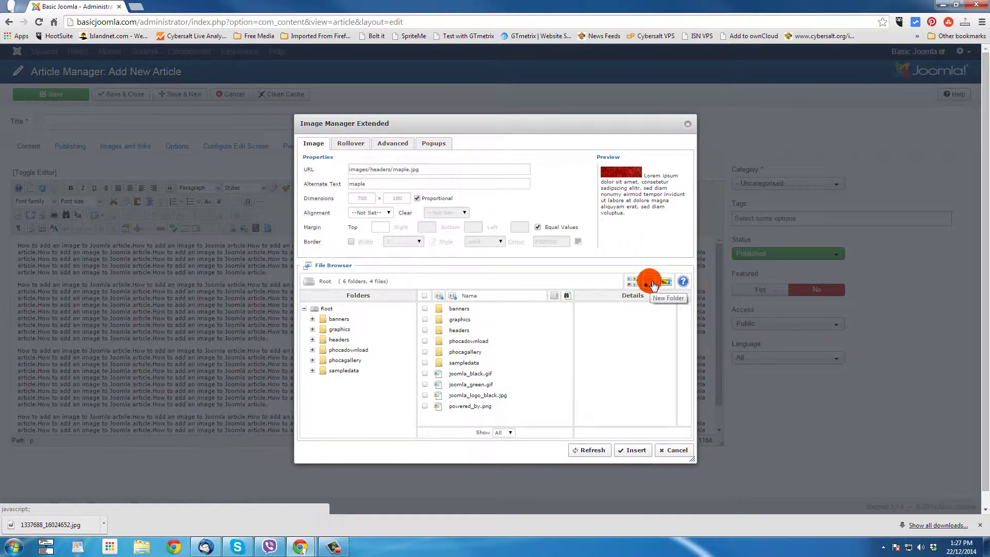
pyautogui.click(463, 293)
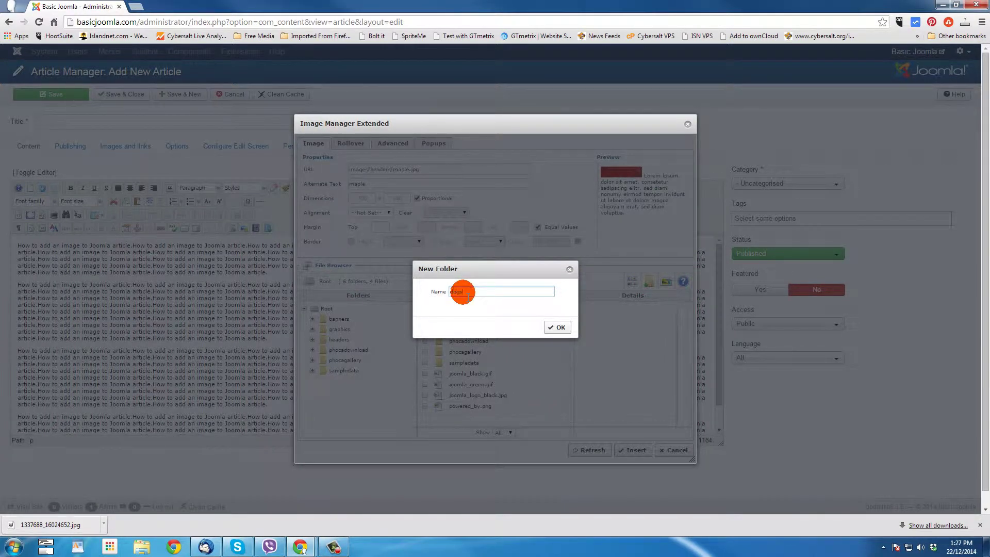
pyautogui.click(557, 327)
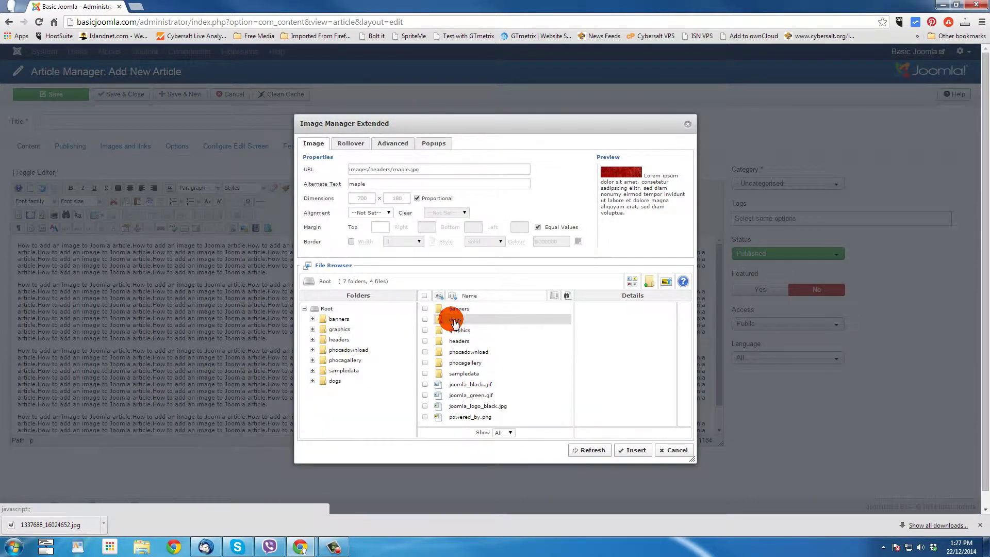
pyautogui.doubleClick(455, 321)
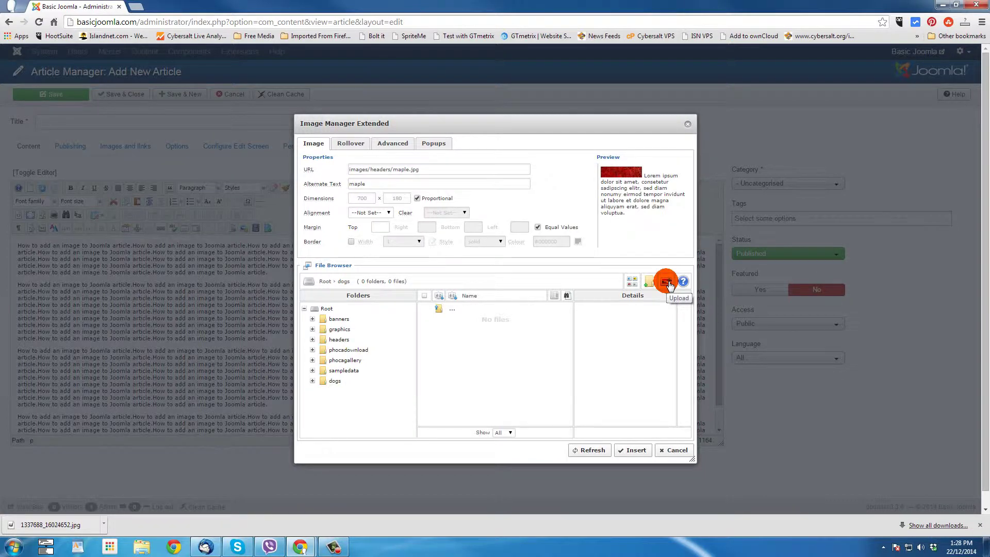
pyautogui.click(667, 282)
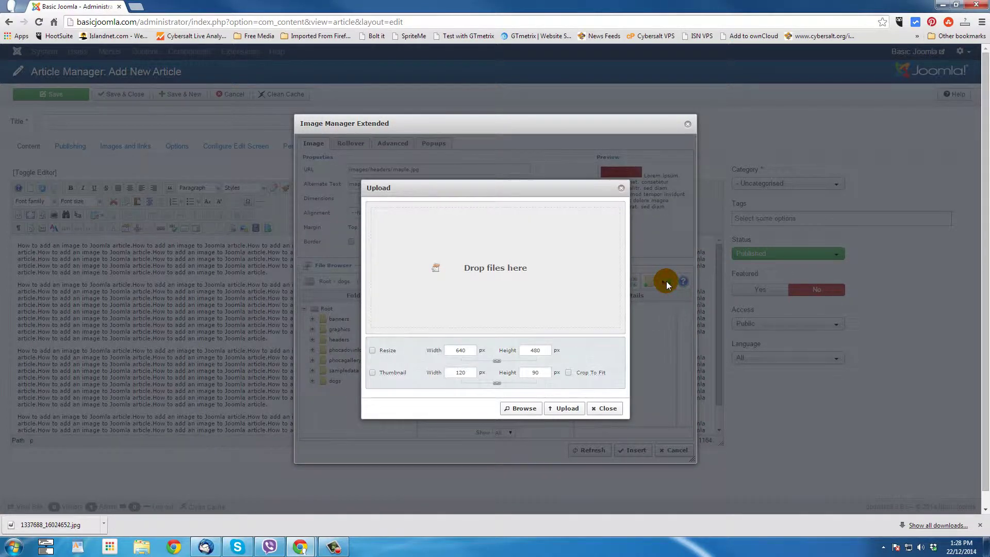
# Bring up the Windows Open dialog from the dogs folder's Upload window
pyautogui.click(518, 261)
pyautogui.click(521, 410)
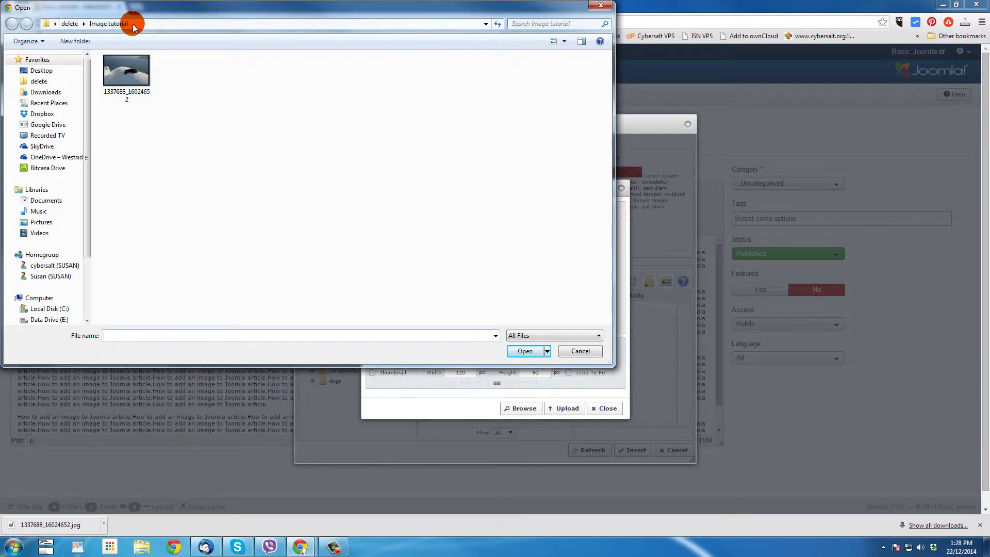
# Queue 1337688_16024652.jpg (2 MB) from the Image tutorial folder for upload
pyautogui.click(133, 71)
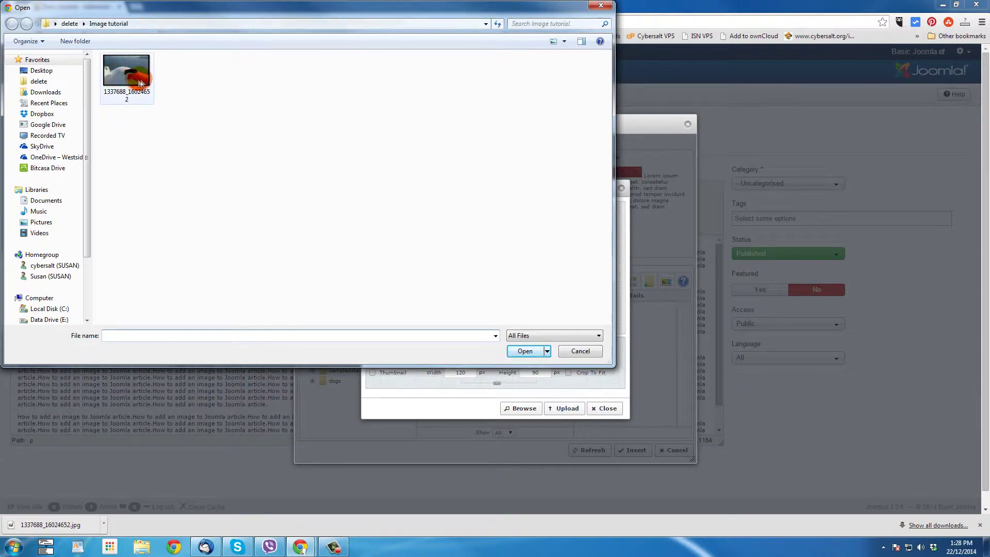
pyautogui.click(104, 95)
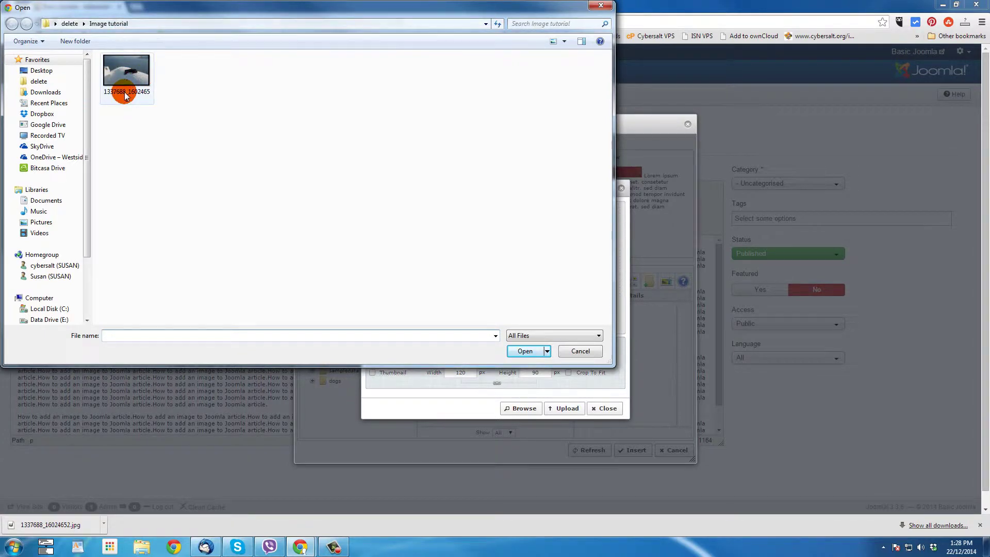
pyautogui.click(140, 96)
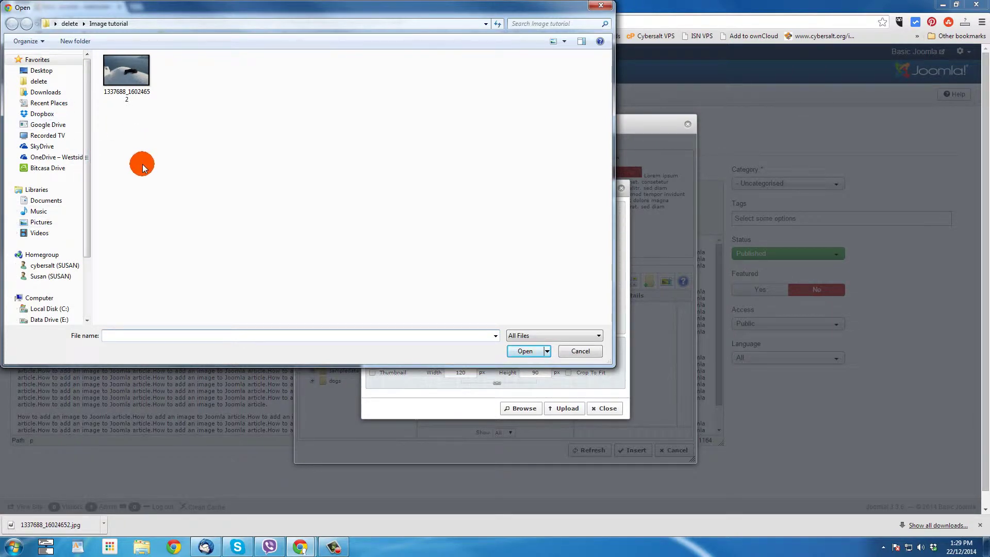
pyautogui.click(119, 65)
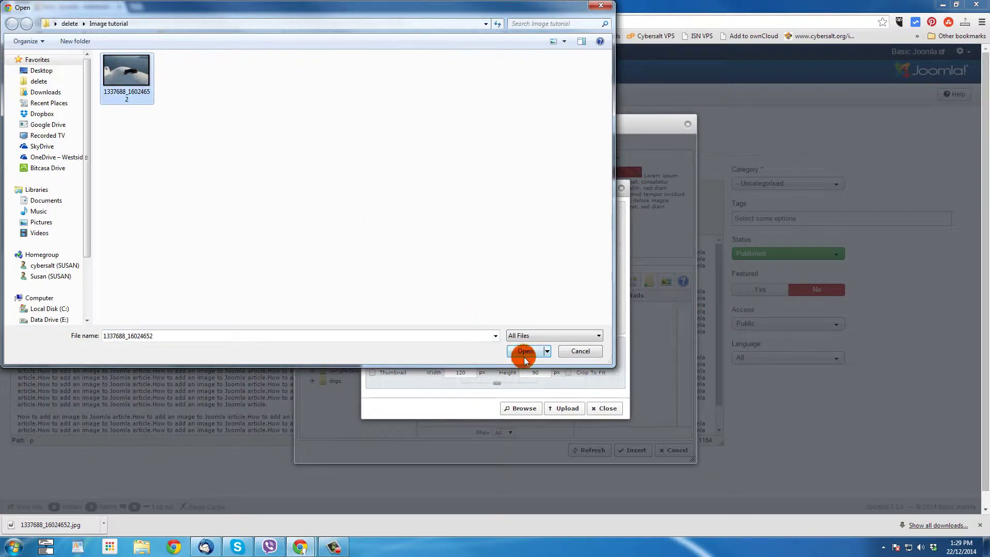
pyautogui.doubleClick(124, 77)
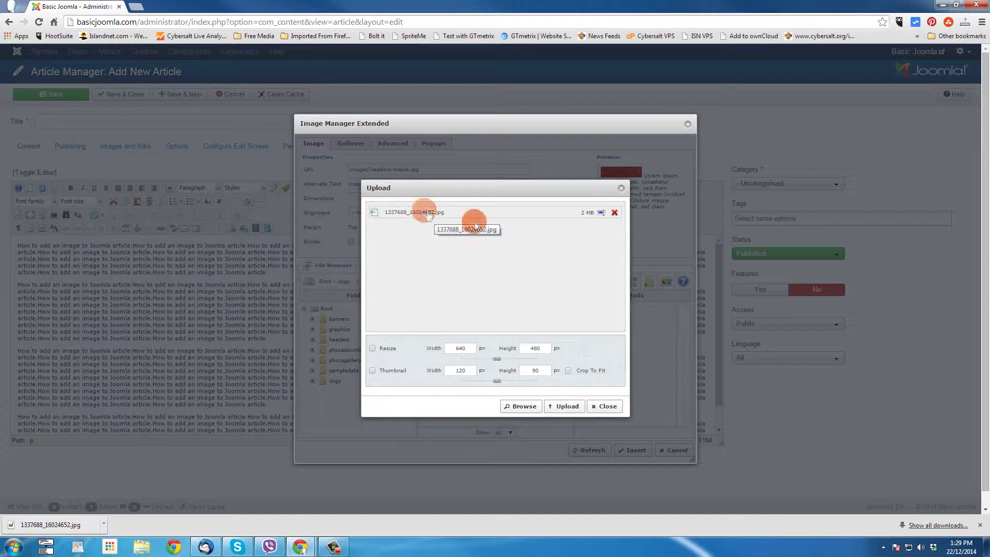
# Open the queued 1337688_16024652 file's name for editing
pyautogui.click(602, 213)
# Change the queued photo's name from 1337688_16024652 to dog_on_roof.jpg
pyautogui.click(464, 213)
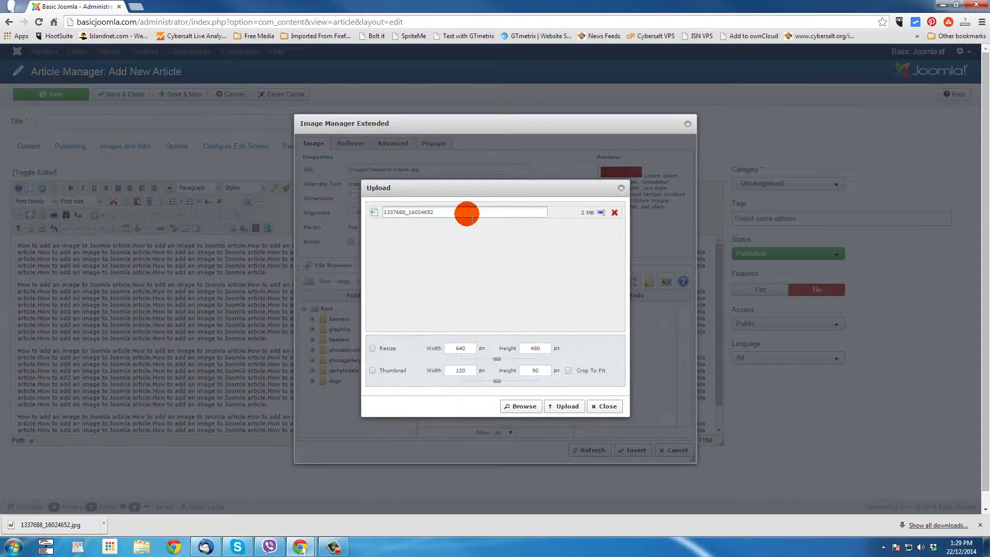
pyautogui.moveTo(474, 212); pyautogui.dragTo(388, 213)
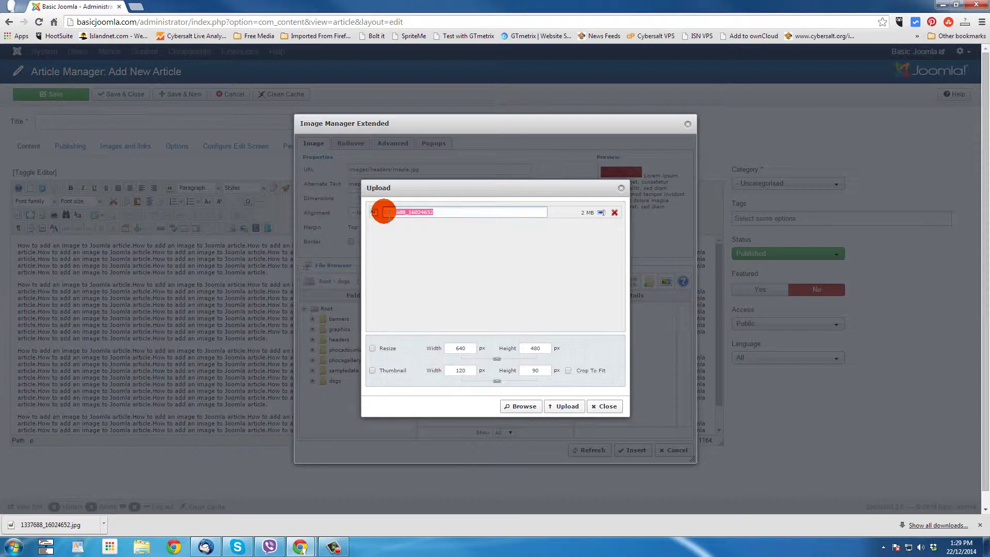
pyautogui.write('dogs')
pyautogui.write('-on-roof')
pyautogui.click(397, 215)
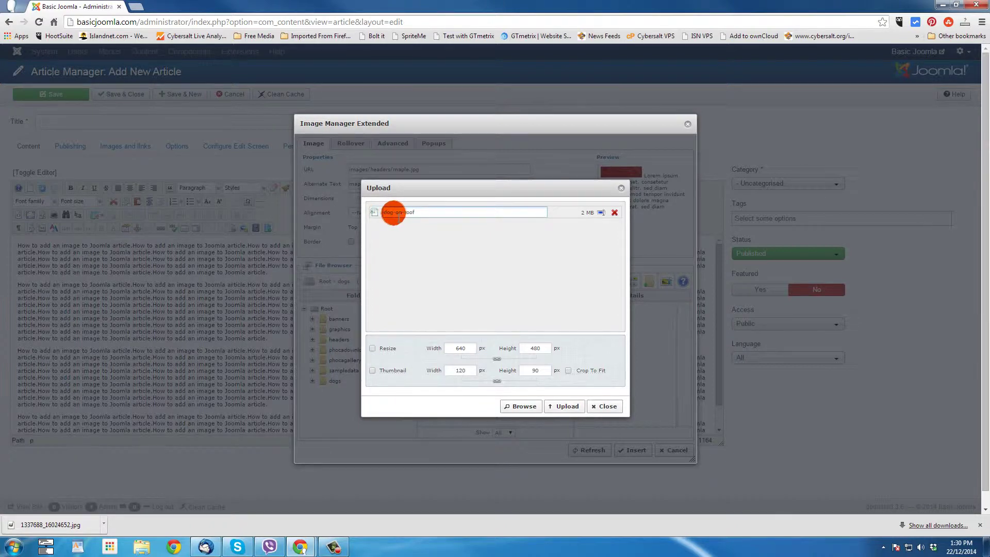
pyautogui.press('BackSpace')
pyautogui.click(405, 216)
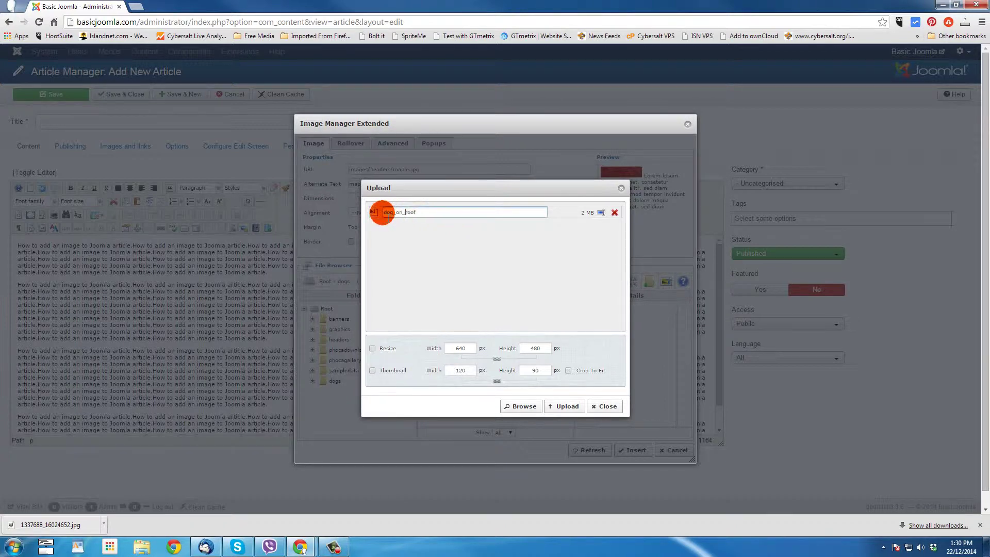
pyautogui.moveTo(380, 213)
pyautogui.mouseDown()
pyautogui.moveTo(405, 216)
pyautogui.moveTo(397, 217)
pyautogui.mouseUp()
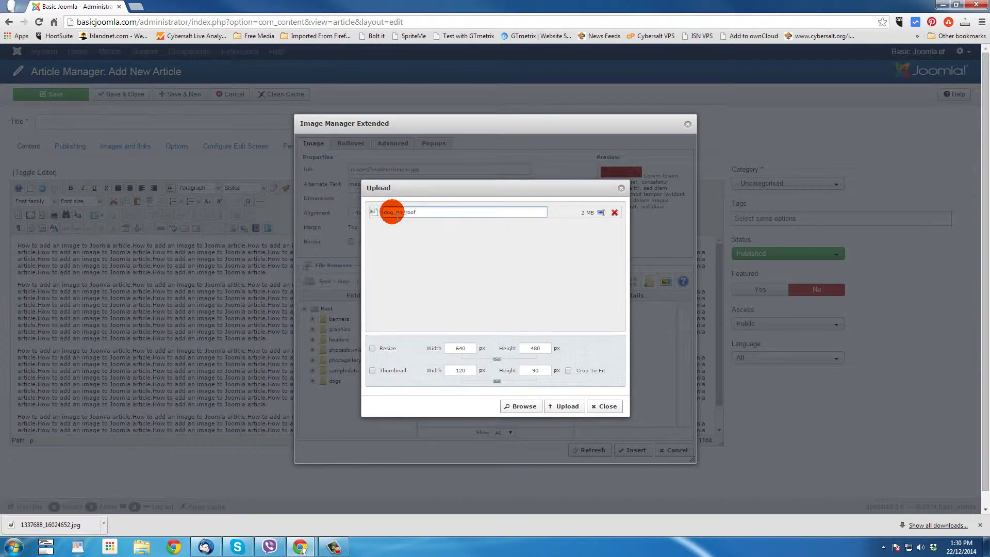
pyautogui.click(398, 217)
pyautogui.click(491, 251)
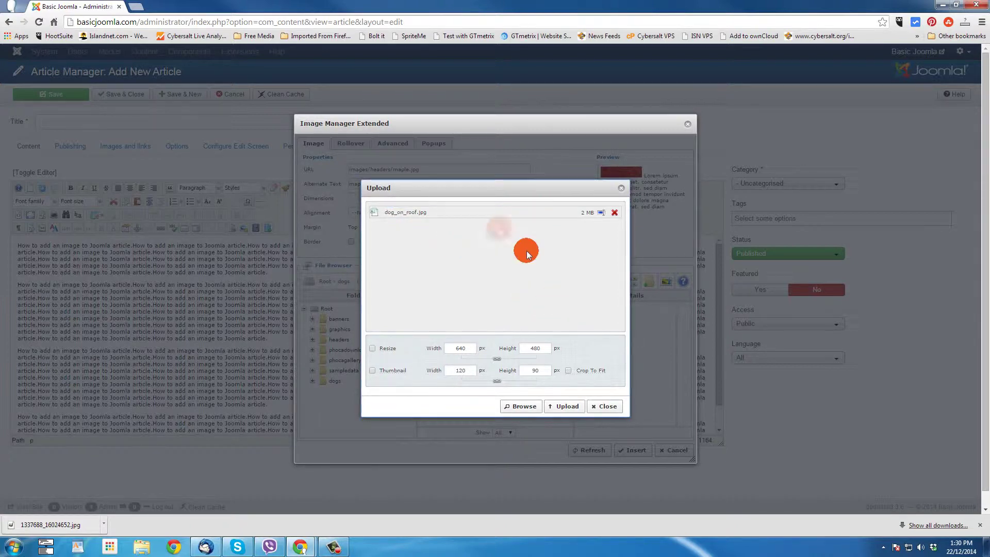
pyautogui.click(419, 212)
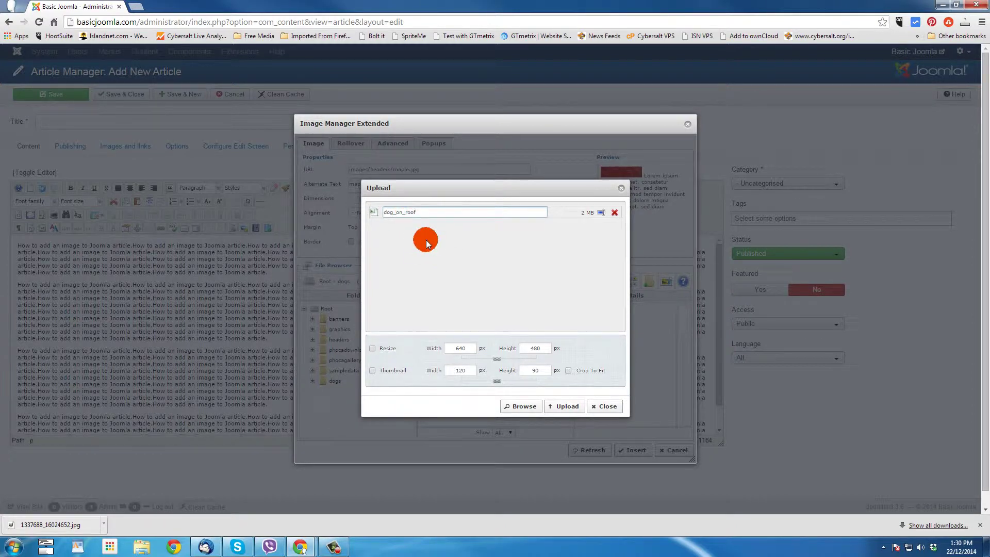
pyautogui.click(425, 240)
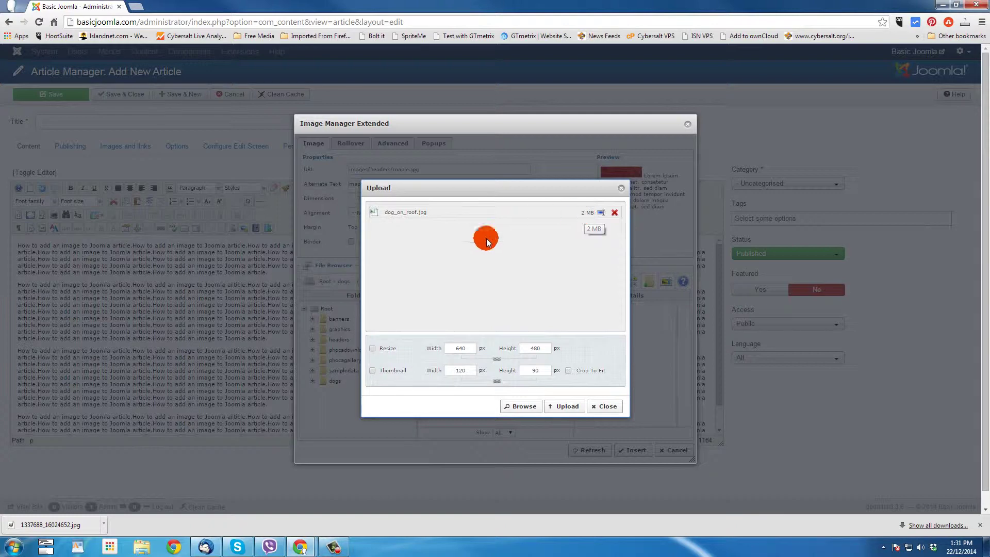
# Enable resizing with width 300, so the height becomes 225 px
pyautogui.click(372, 349)
pyautogui.click(454, 348)
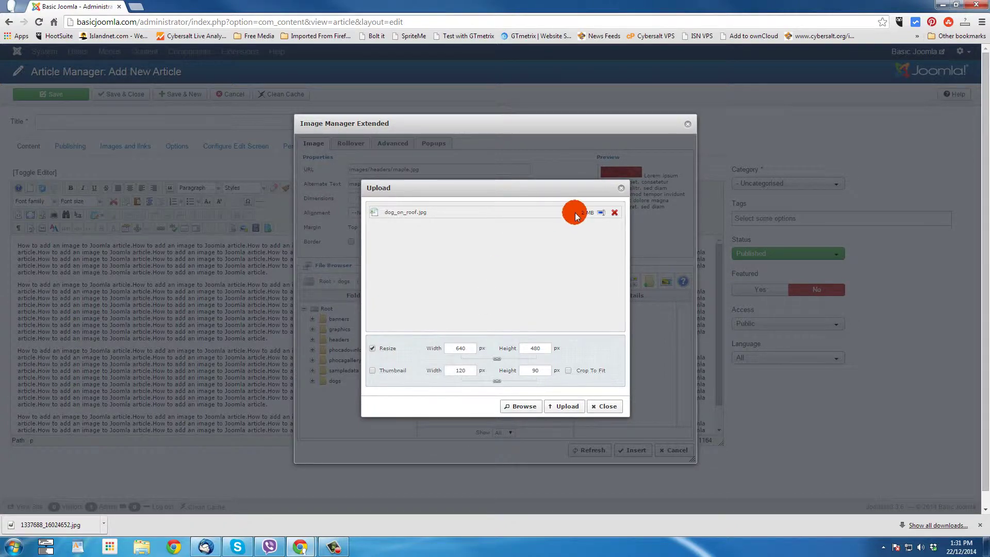
pyautogui.click(373, 348)
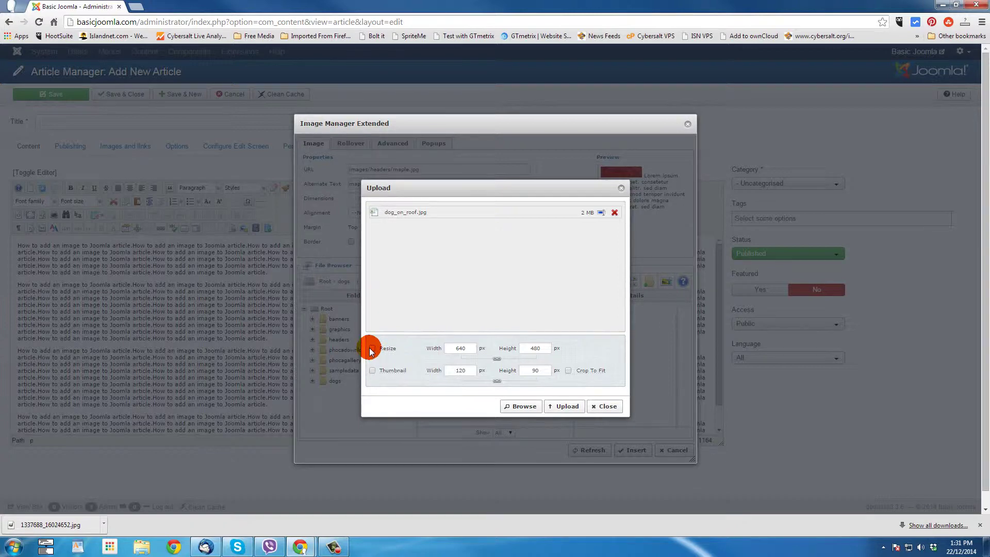
pyautogui.click(372, 348)
pyautogui.click(454, 348)
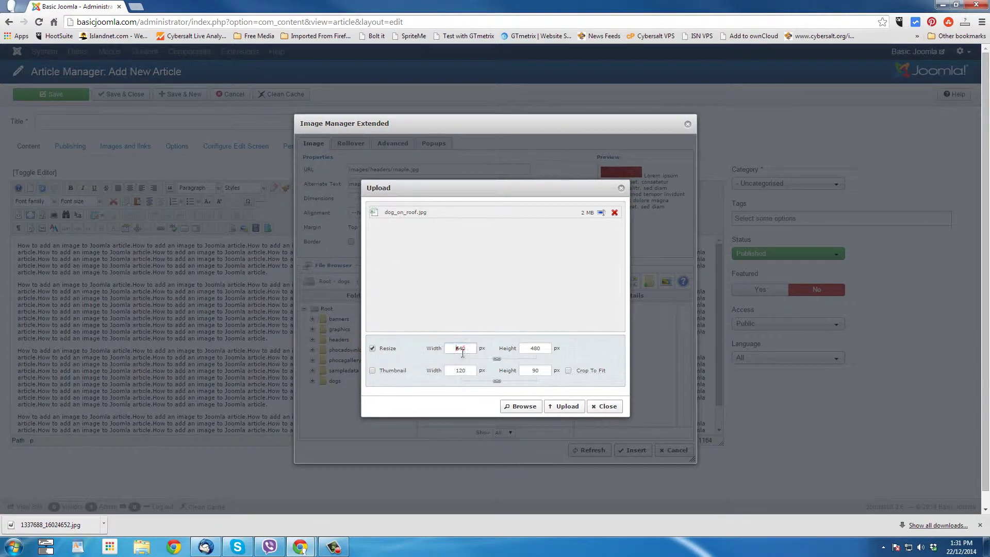
pyautogui.doubleClick(459, 349)
pyautogui.click(537, 347)
pyautogui.doubleClick(544, 344)
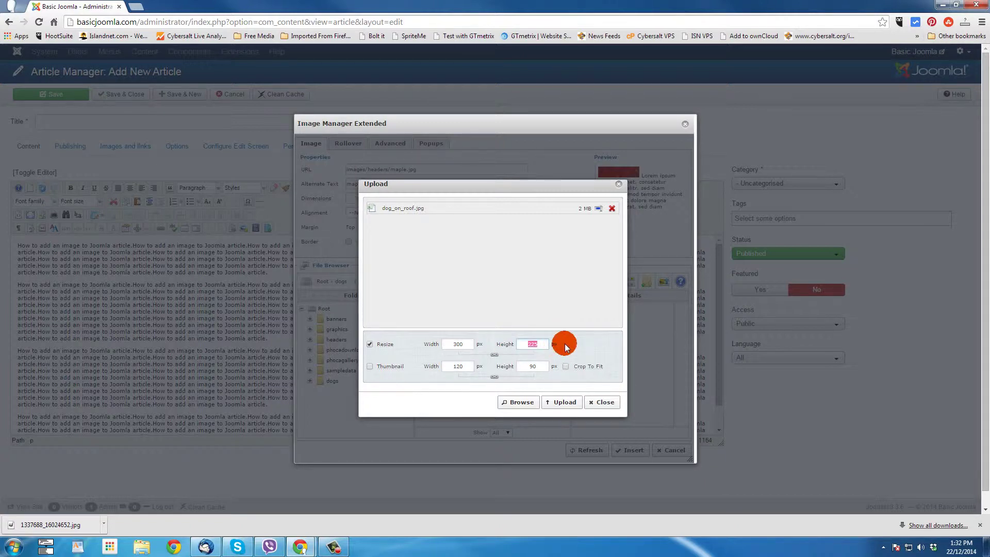
# Keep thumbnail creation switched off for the dog_on_roof.jpg upload
pyautogui.moveTo(392, 368)
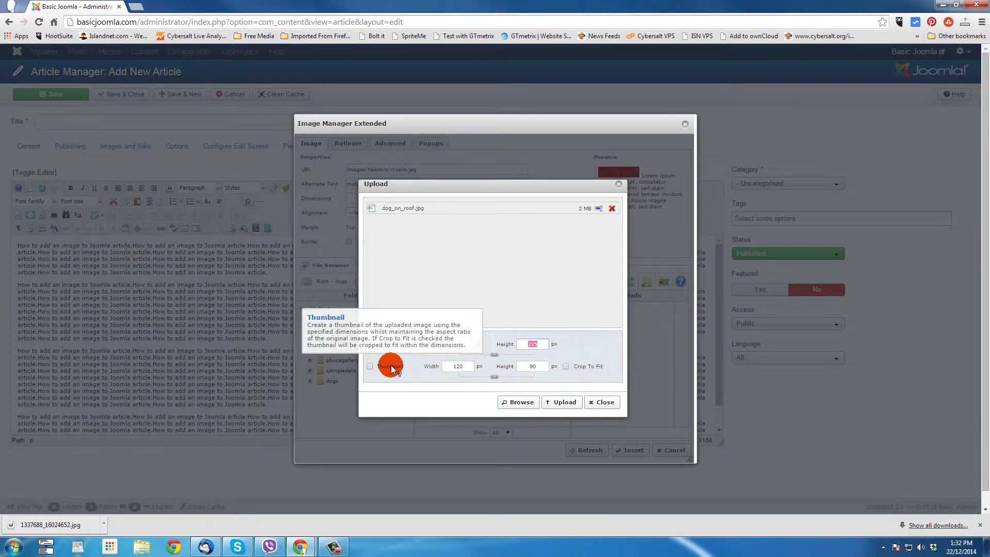
pyautogui.click(369, 366)
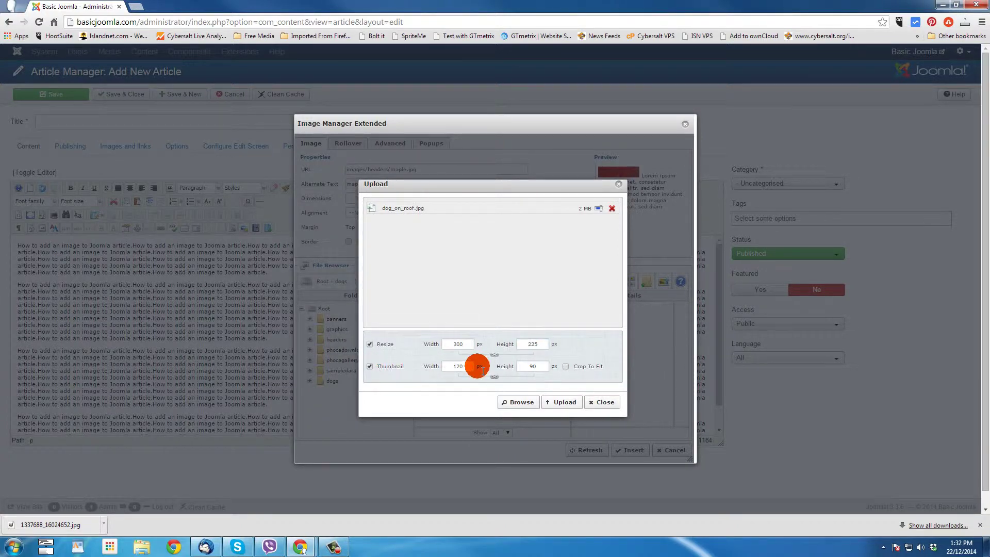
pyautogui.moveTo(596, 370)
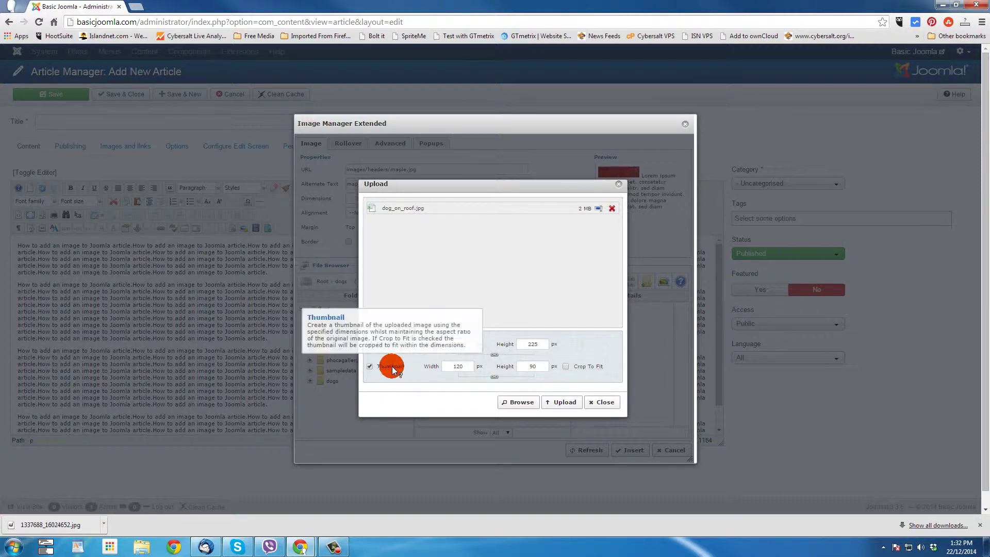
pyautogui.click(370, 366)
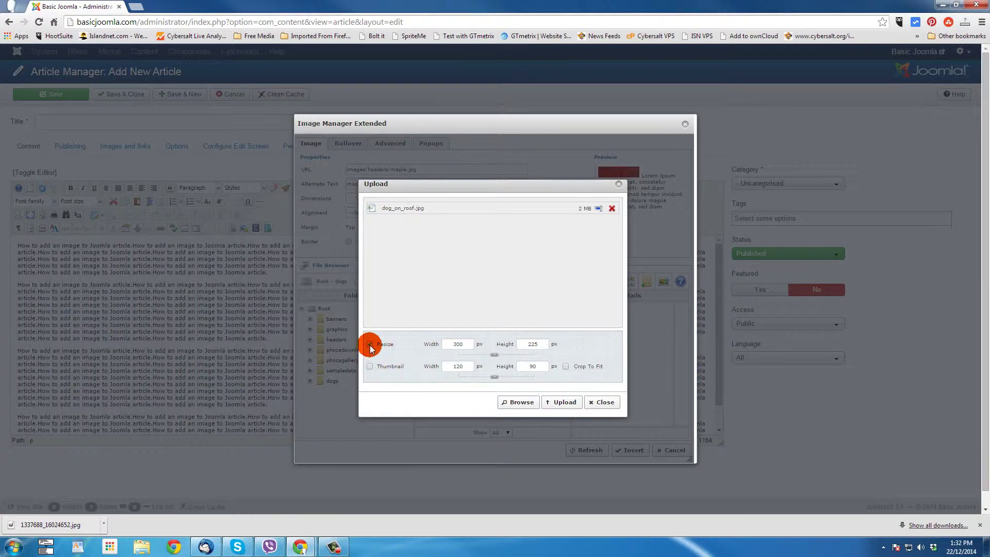
pyautogui.click(446, 345)
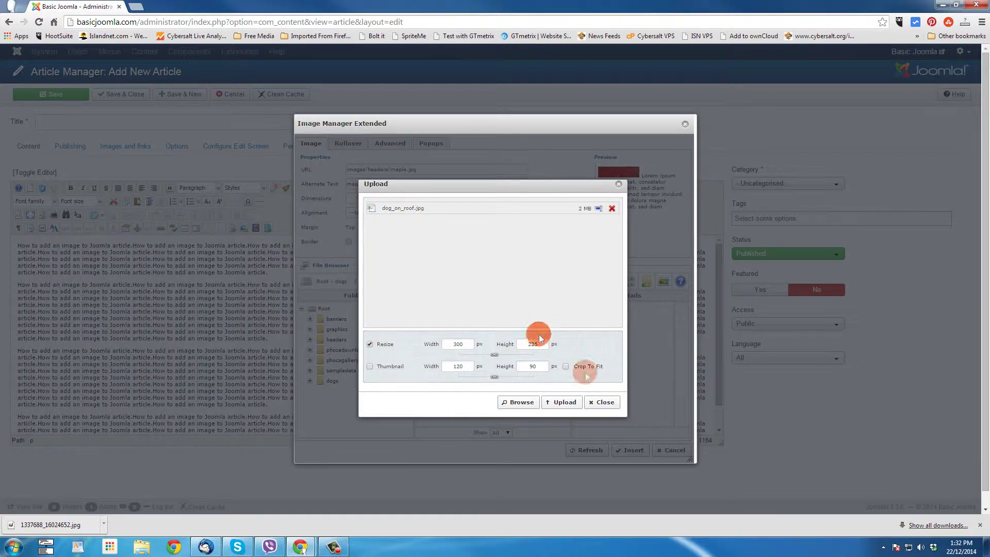
# Upload dog_on_roof.jpg, which lands in dogs as a 300 × 199, 36.1 KB image
pyautogui.click(565, 403)
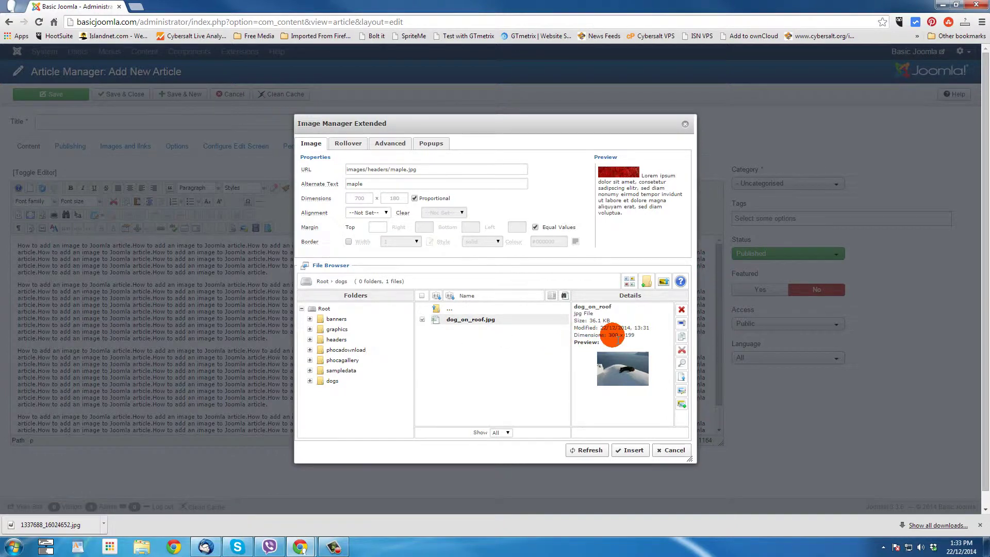
# Insert dog_on_roof.jpg into the article beneath the opening paragraph
pyautogui.click(467, 320)
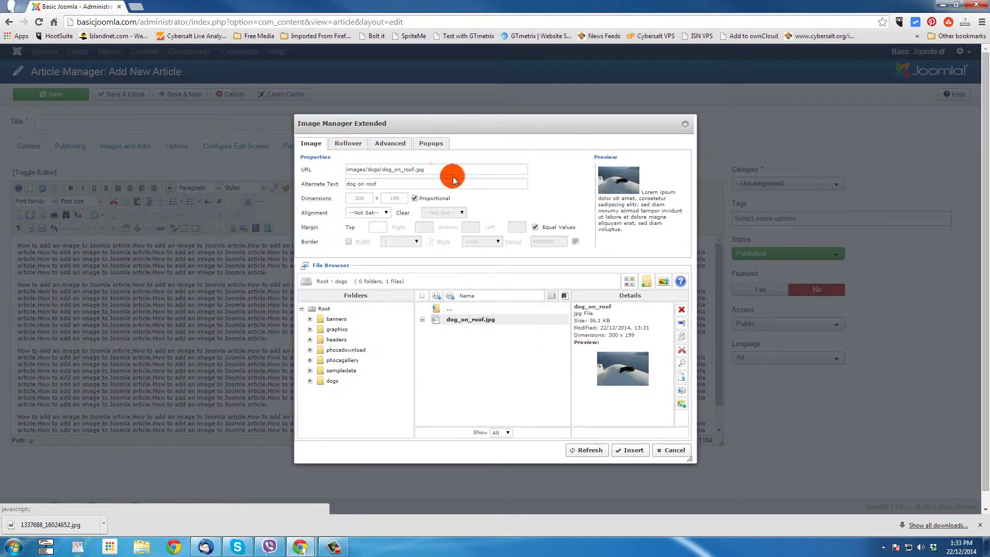
pyautogui.moveTo(324, 173)
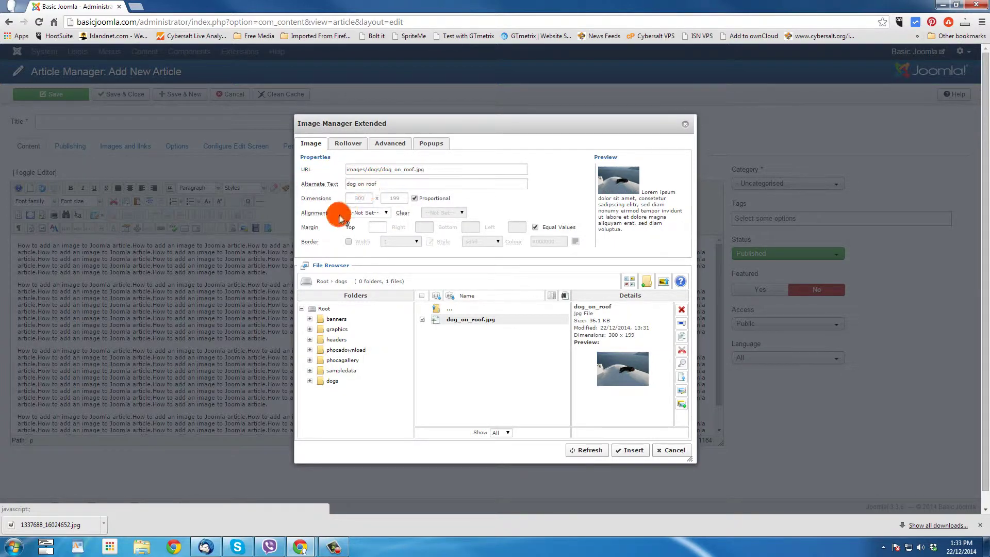
pyautogui.moveTo(328, 190)
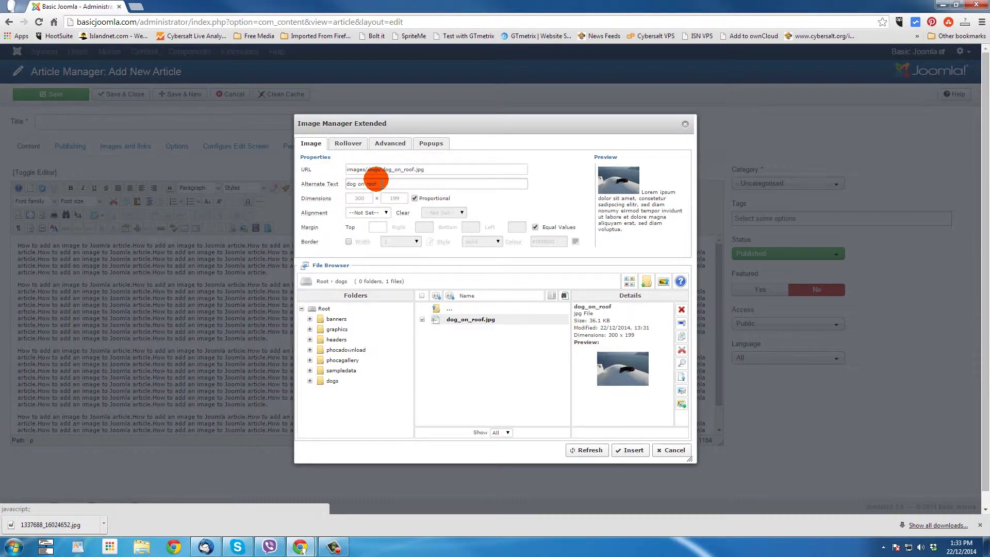
pyautogui.click(639, 452)
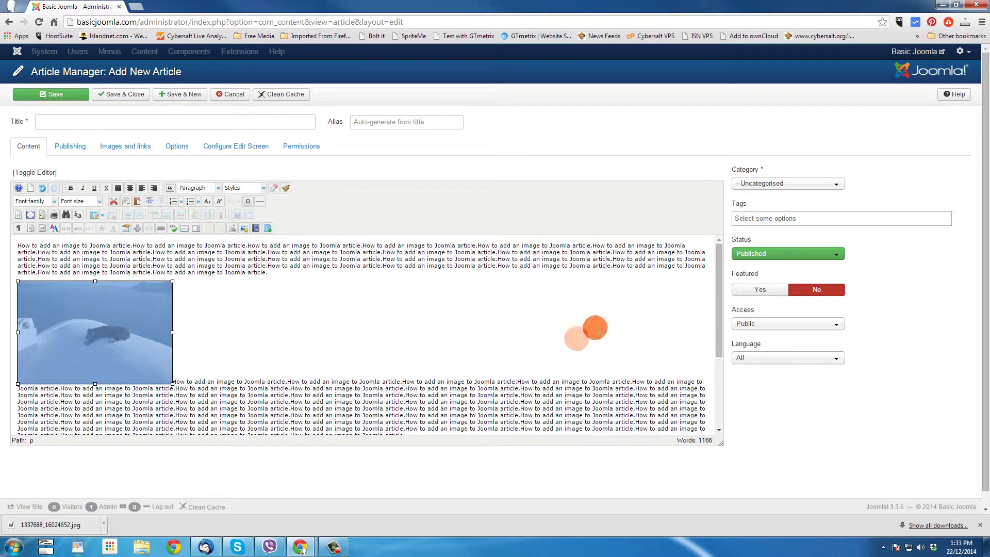
# Reselect the inserted dog image and open its properties in Image Manager Extended
pyautogui.click(515, 324)
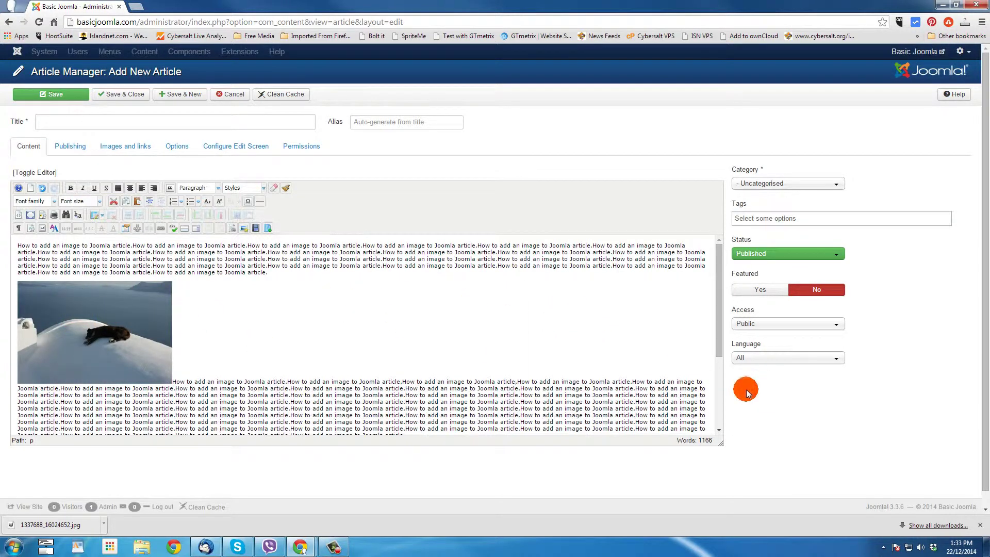
pyautogui.click(91, 329)
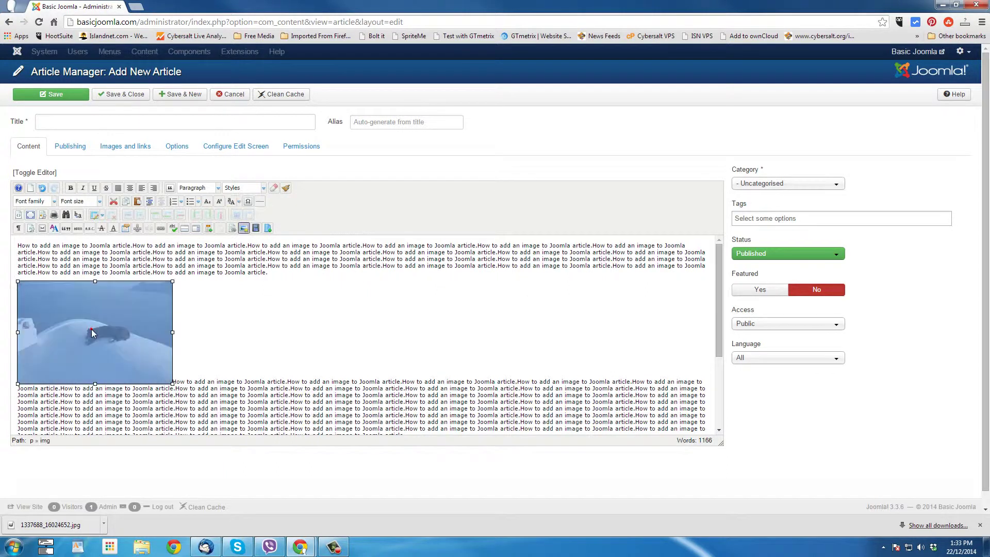
pyautogui.click(244, 228)
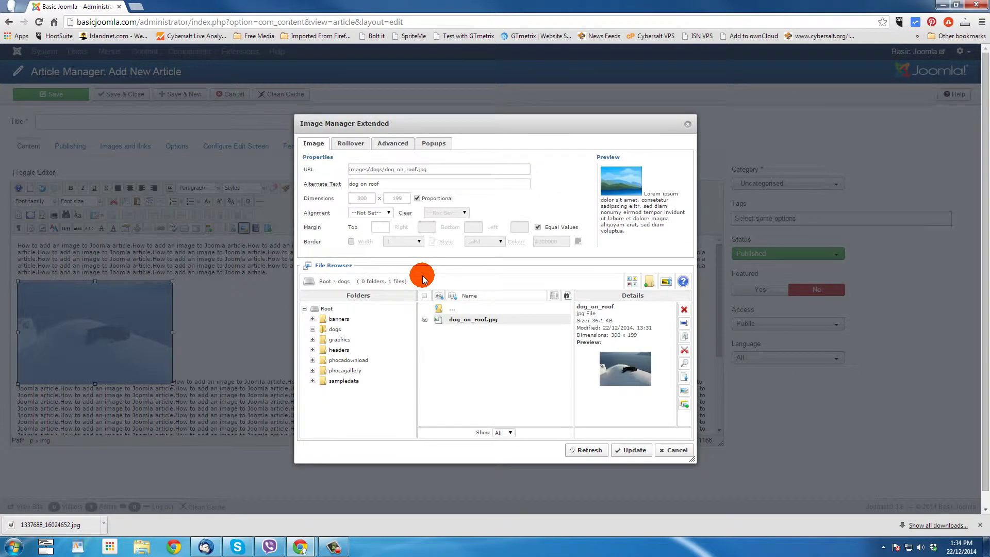
# Set the dog image's alignment to Left with a 10 px right margin and update it
pyautogui.moveTo(316, 214)
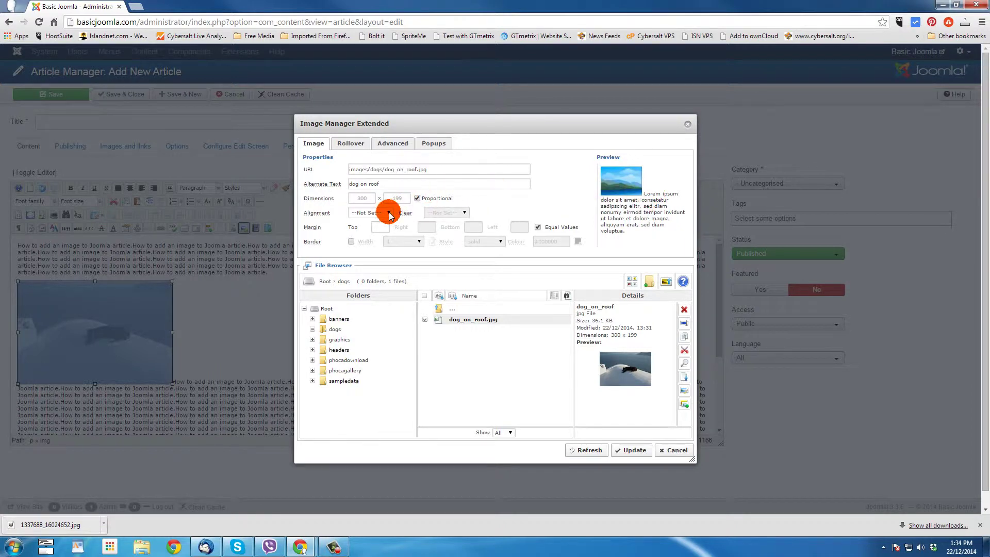
pyautogui.click(389, 213)
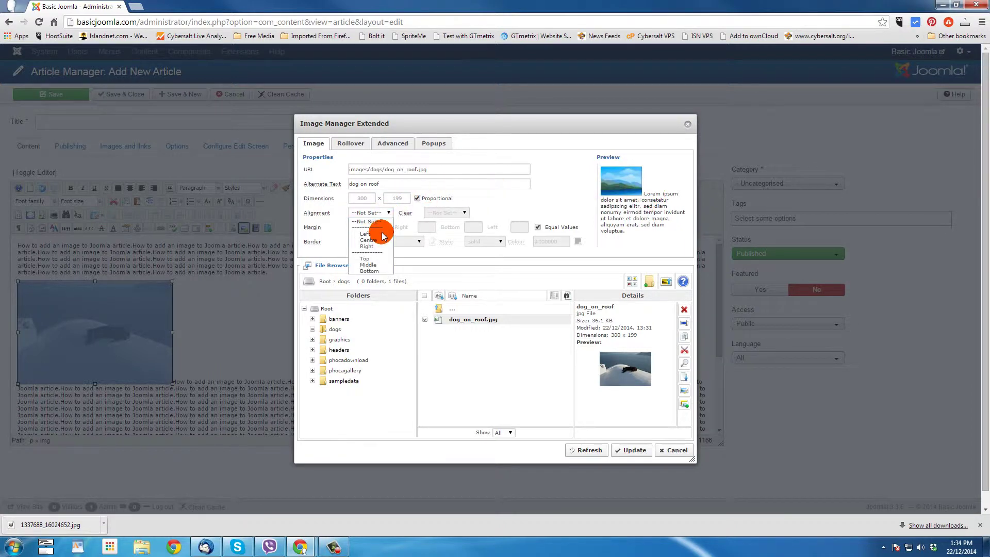
pyautogui.click(383, 235)
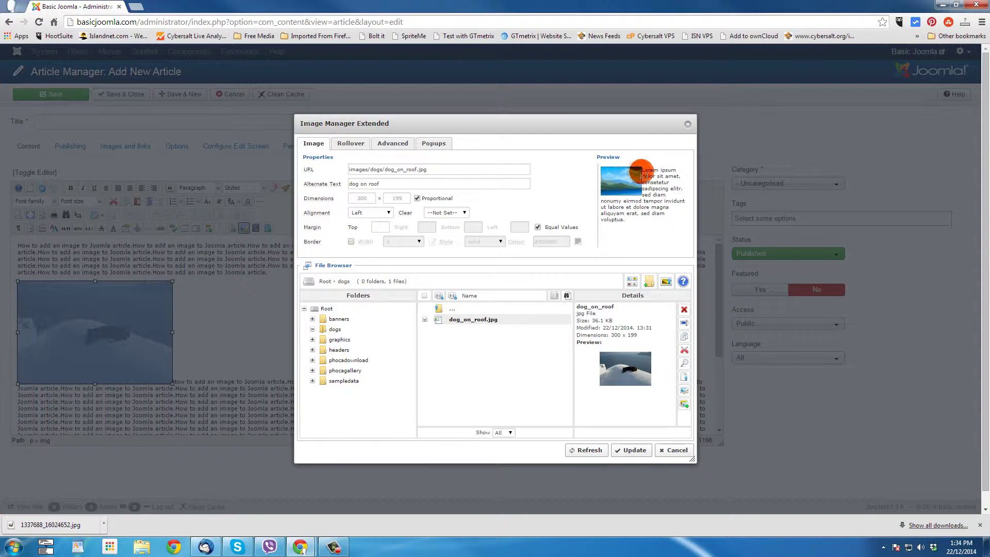
pyautogui.moveTo(648, 176)
pyautogui.mouseDown()
pyautogui.moveTo(627, 177)
pyautogui.moveTo(635, 182)
pyautogui.mouseUp()
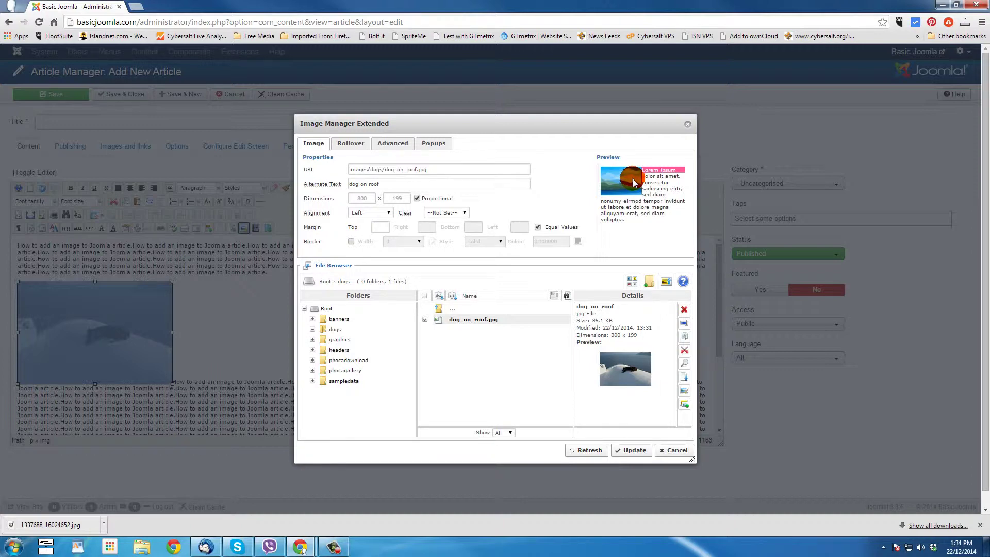
pyautogui.click(537, 227)
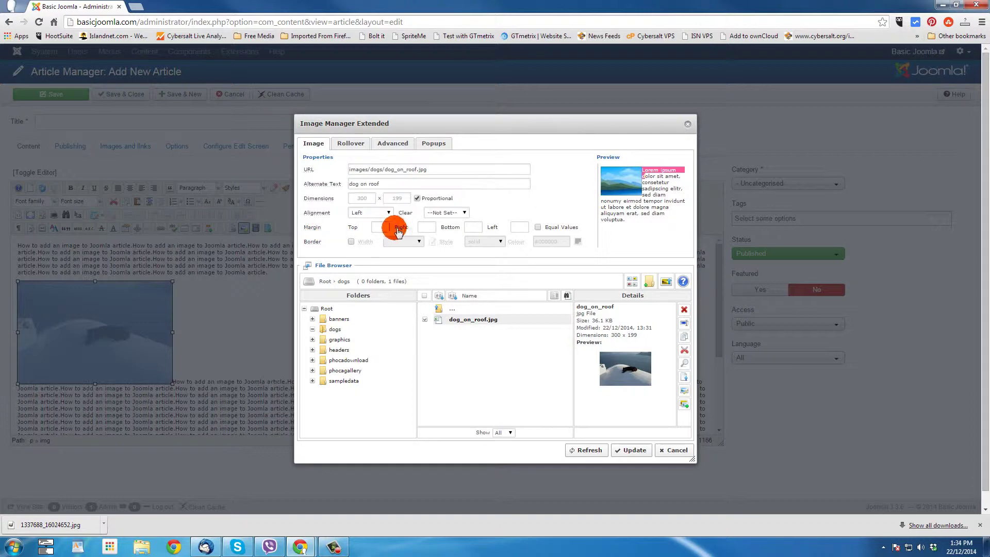
pyautogui.click(426, 228)
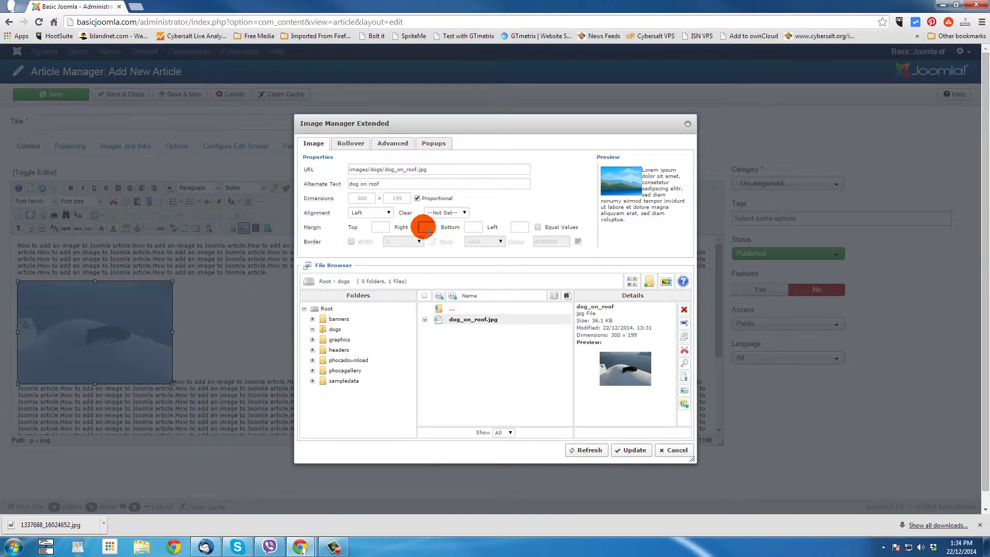
pyautogui.write('10')
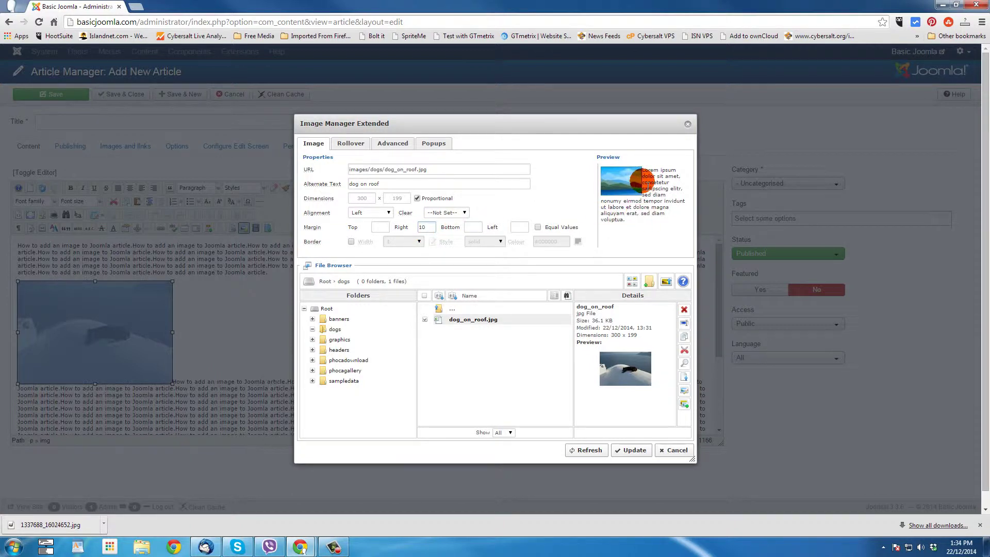
pyautogui.press('Tab')
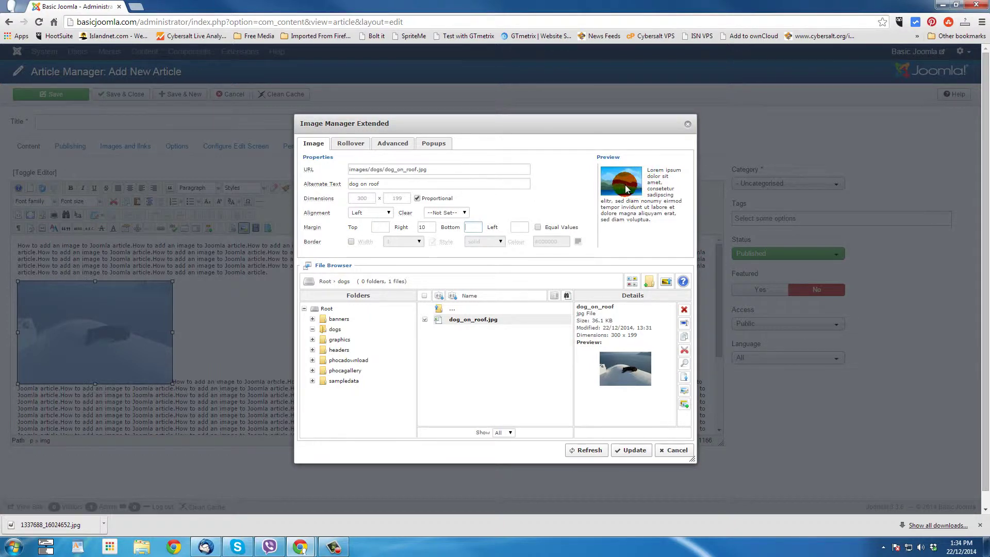
pyautogui.click(387, 213)
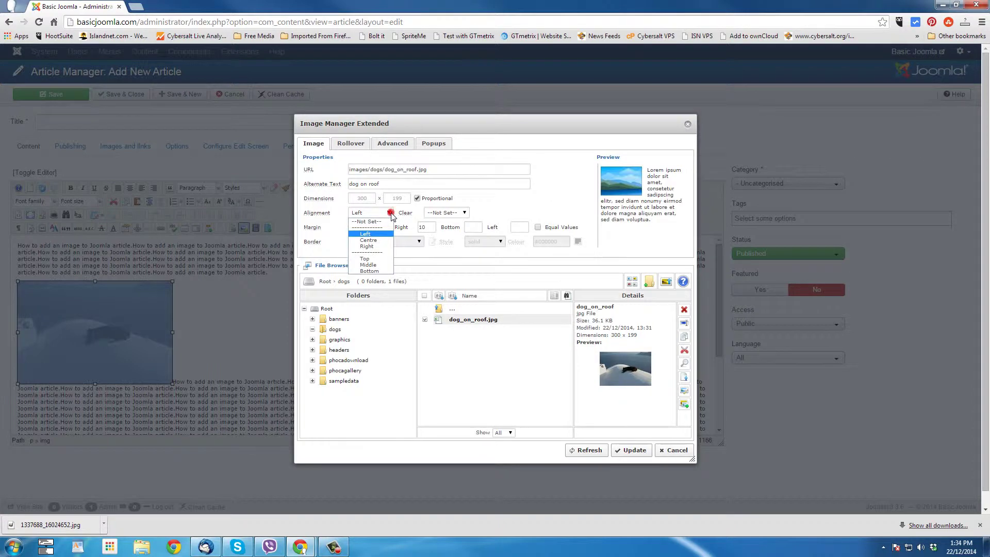
pyautogui.click(485, 204)
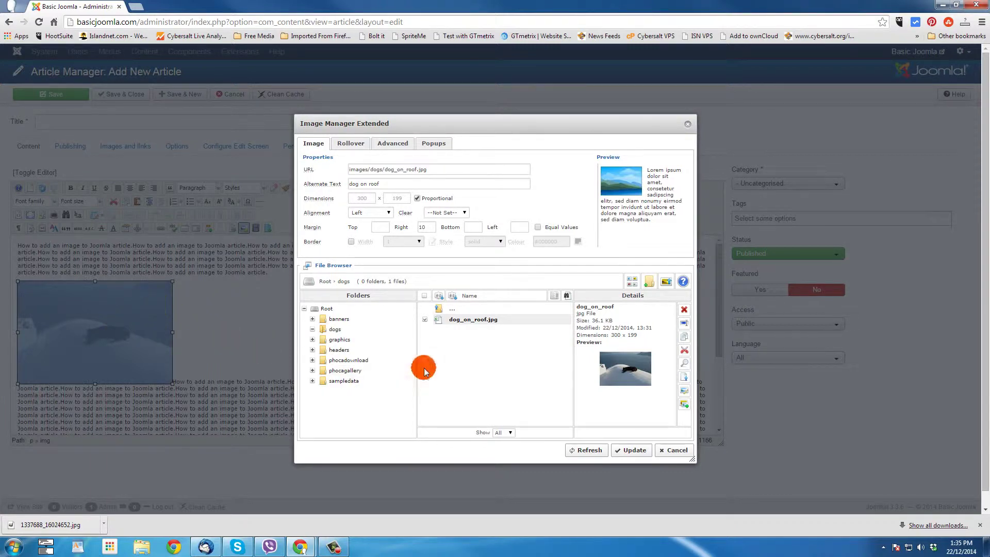
pyautogui.click(634, 450)
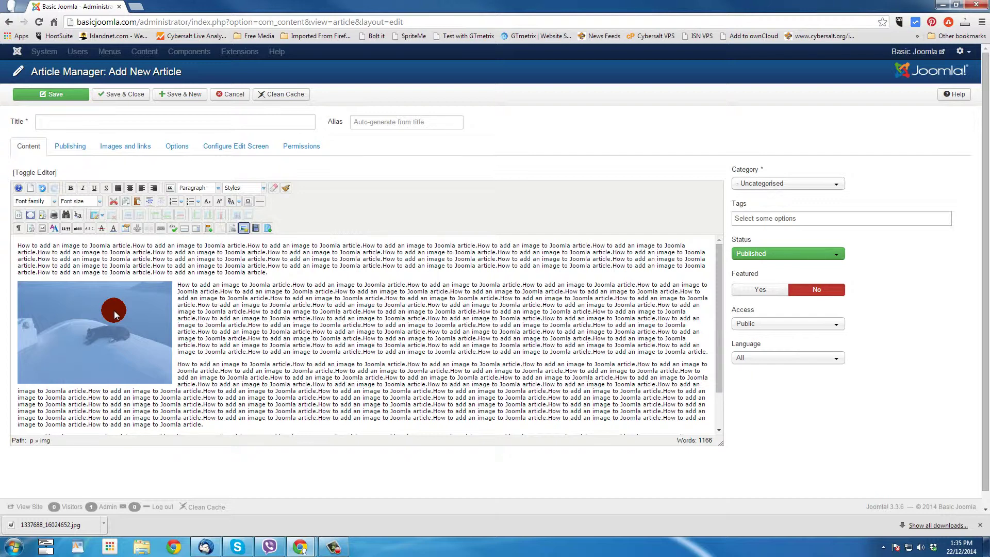
# Reopen the Image Manager Extended dialog from the editor
pyautogui.click(244, 228)
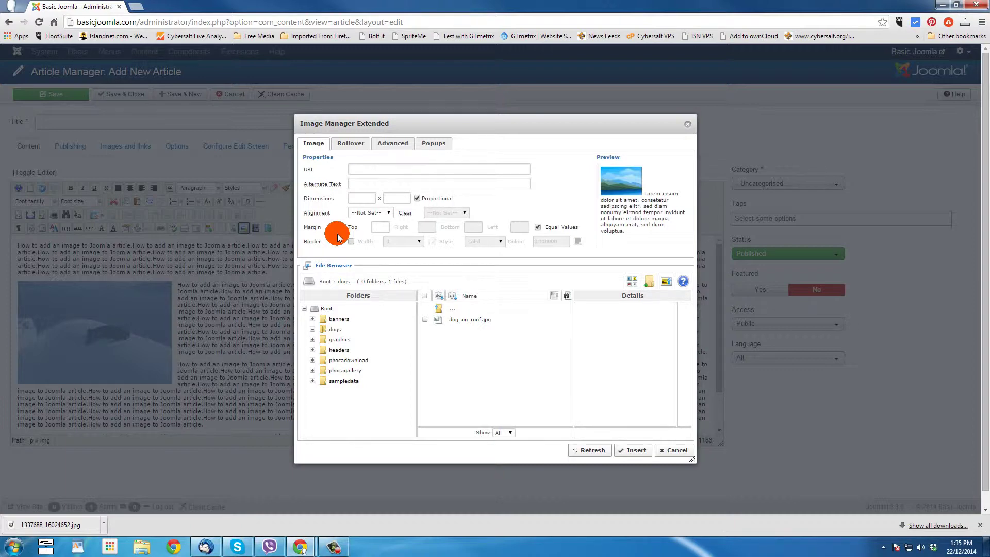
# Select dog_on_roof.jpg in the dogs folder to show its details: 36.1 KB, 300 × 199
pyautogui.click(426, 320)
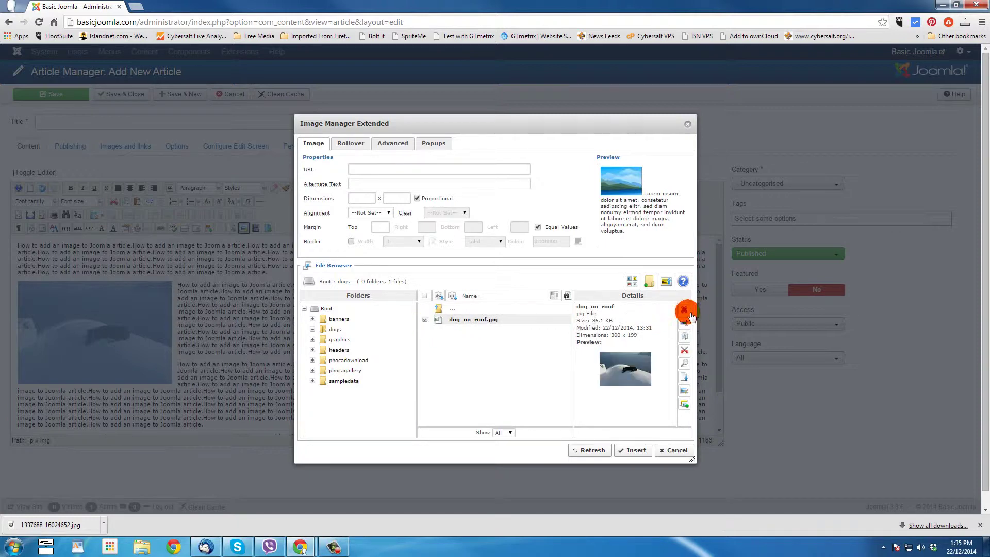